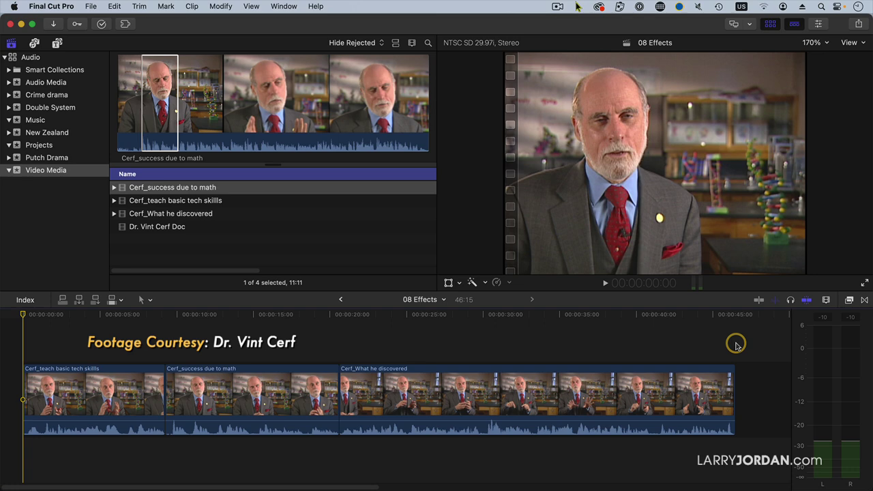
Step: Toggle the first interview clip off and on, then enable video and audio skimming
{"action": "left_click", "coordinate": [135, 374]}
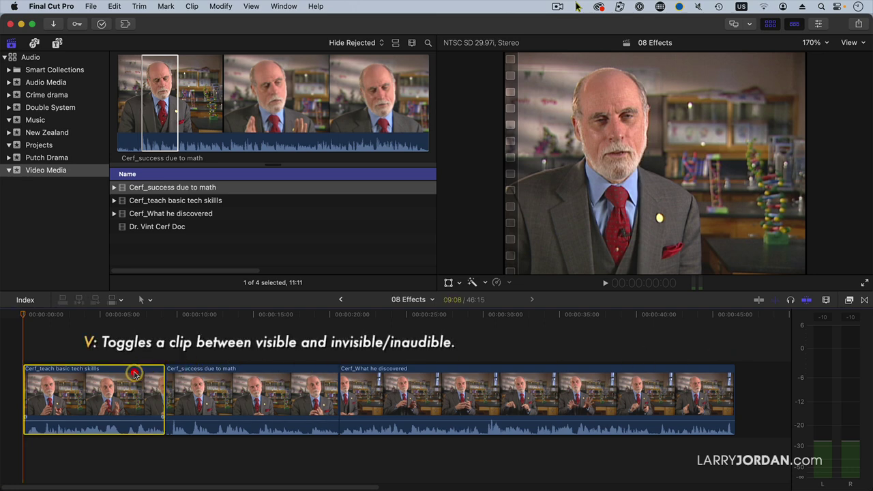
{"action": "key", "text": "v"}
{"action": "key", "text": "v"}
{"action": "key", "text": "v"}
{"action": "key", "text": "v"}
{"action": "key", "text": "v"}
{"action": "key", "text": "v"}
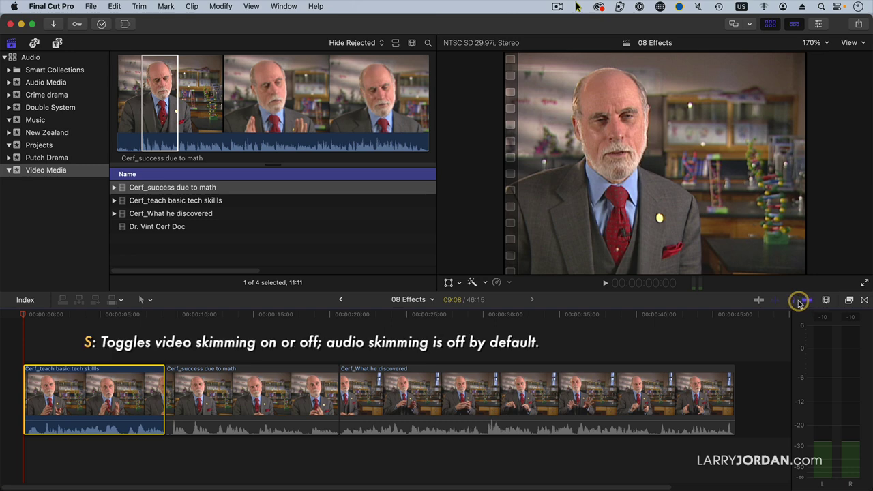
{"action": "left_click", "coordinate": [775, 300]}
{"action": "left_click", "coordinate": [758, 300]}
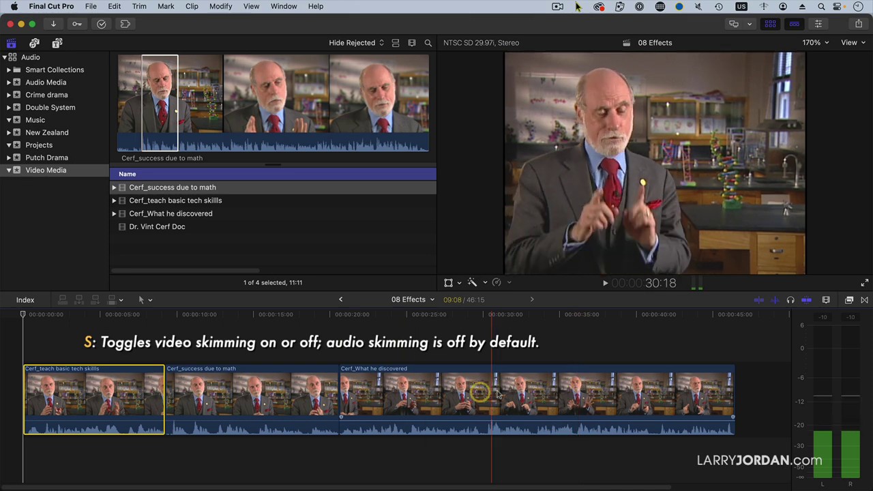
{"action": "key", "text": "s"}
{"action": "key", "text": "s"}
{"action": "key", "text": "s"}
{"action": "key", "text": "s"}
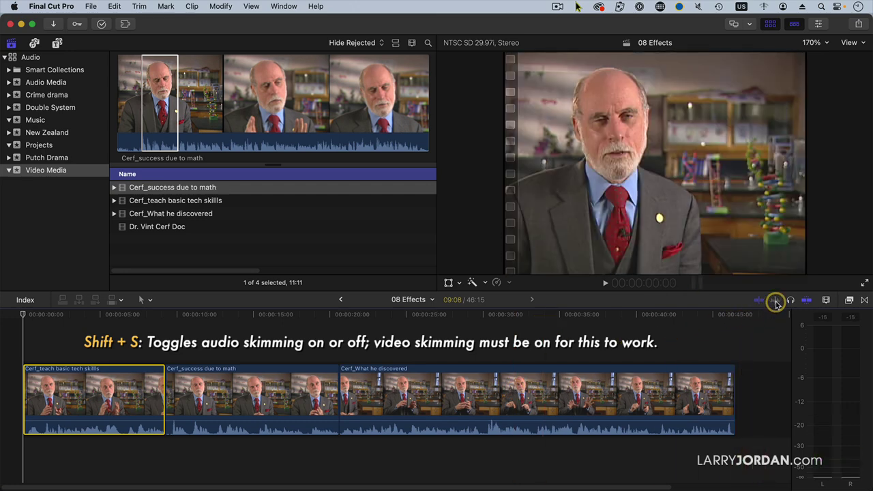
Step: Toggle audio skimming, then switch the Cerf_What he discovered clip off and back on
{"action": "left_click", "coordinate": [776, 303]}
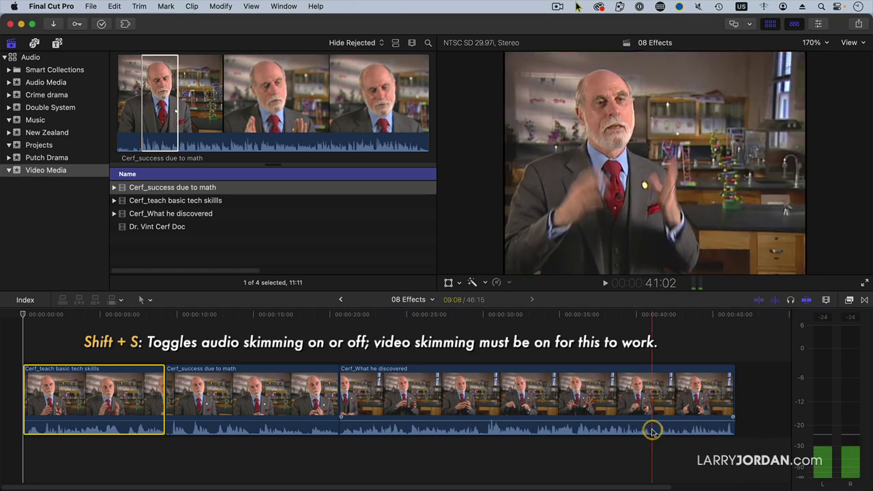
{"action": "left_click", "coordinate": [775, 301]}
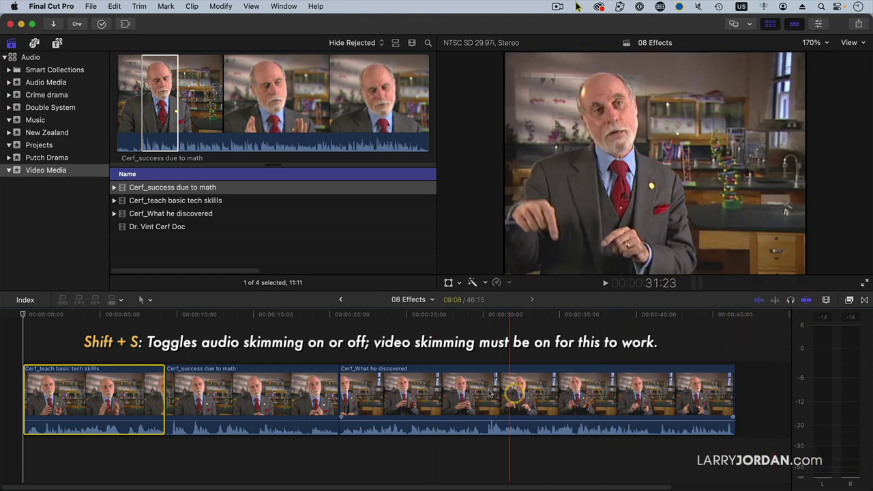
{"action": "left_click", "coordinate": [555, 390]}
{"action": "key", "text": "v"}
{"action": "key", "text": "v"}
{"action": "key", "text": "v"}
{"action": "key", "text": "v"}
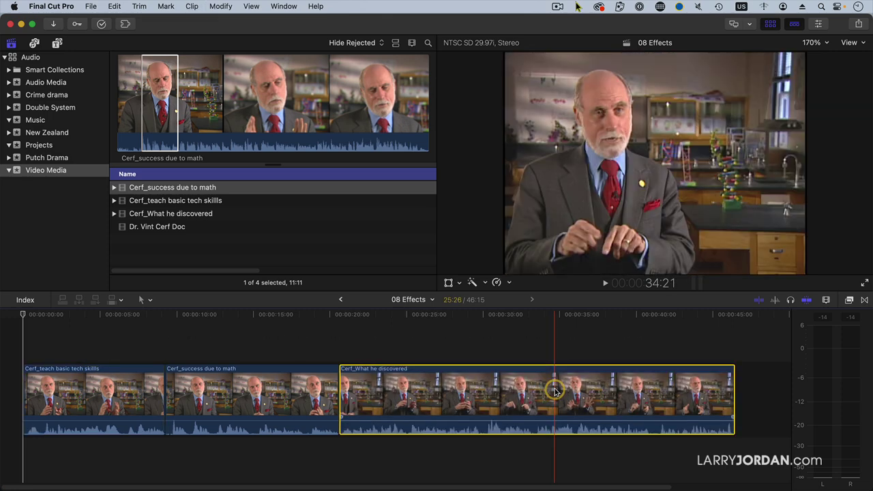
Step: Preview the third clip's ending, then select all clips and expand their audio
{"action": "left_click", "coordinate": [570, 349]}
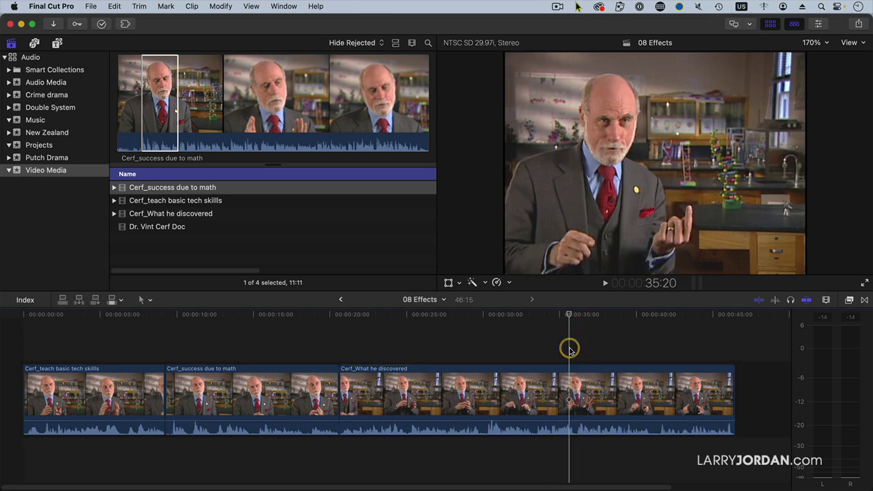
{"action": "left_click_drag", "start_coordinate": [729, 426], "coordinate": [693, 428]}
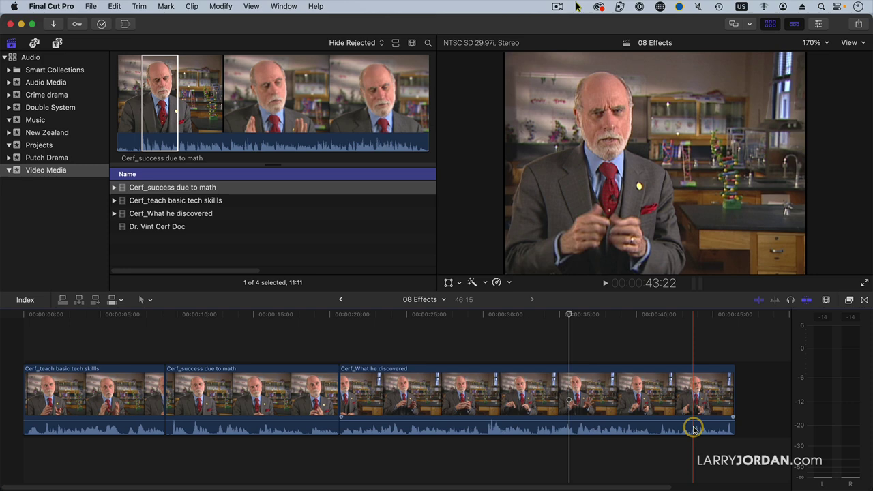
{"action": "left_click", "coordinate": [664, 461]}
{"action": "key", "text": "super+a"}
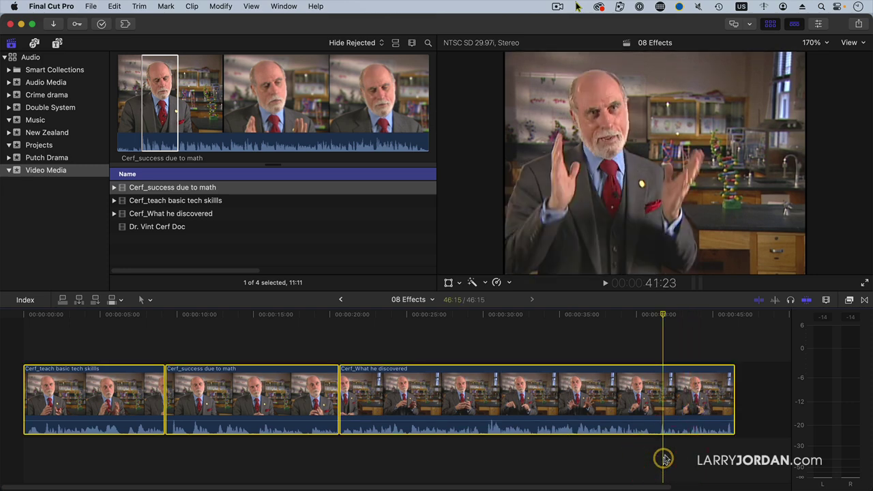
{"action": "key", "text": "ctrl+s"}
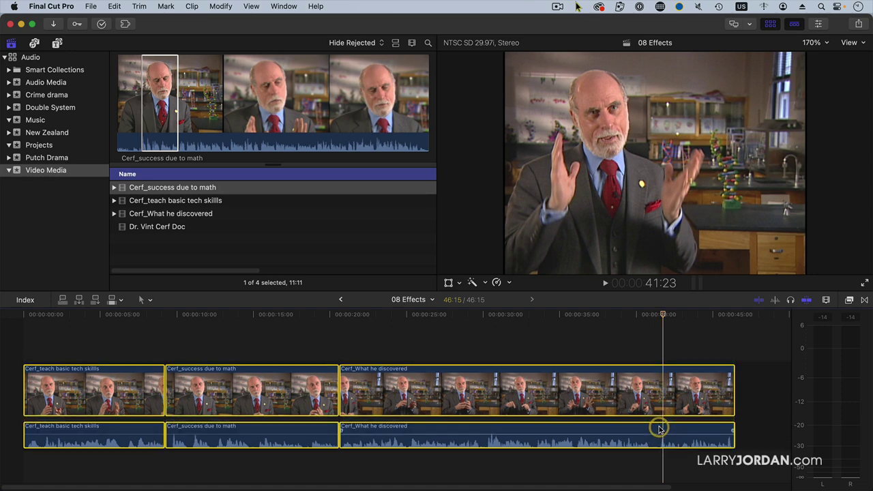
Step: Set the timeline clip appearance to show large audio waveforms
{"action": "left_click", "coordinate": [825, 300]}
{"action": "left_click", "coordinate": [755, 348]}
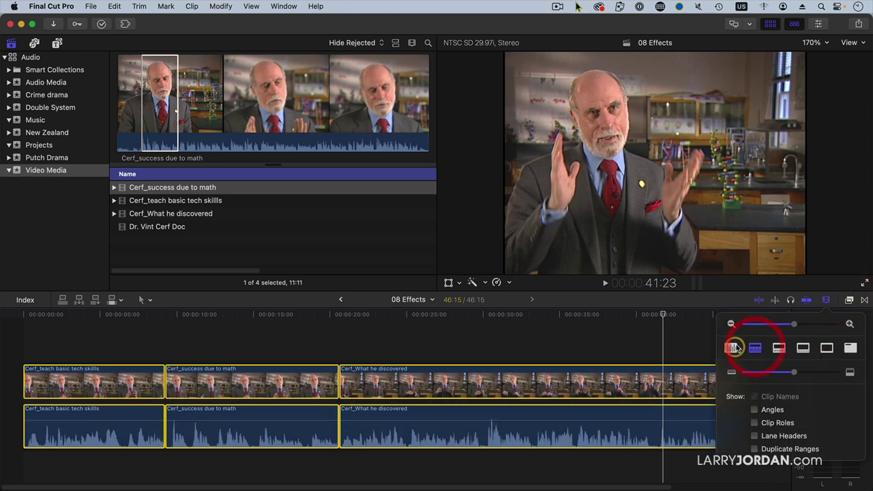
{"action": "left_click", "coordinate": [692, 340]}
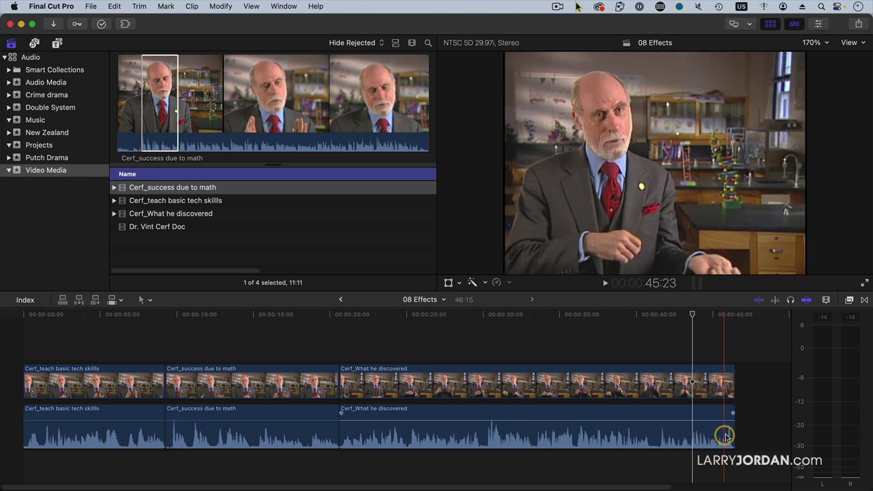
Step: Drag a fade-out onto the end of the Cerf_What he discovered audio and play it back
{"action": "left_click_drag", "start_coordinate": [731, 413], "coordinate": [625, 410]}
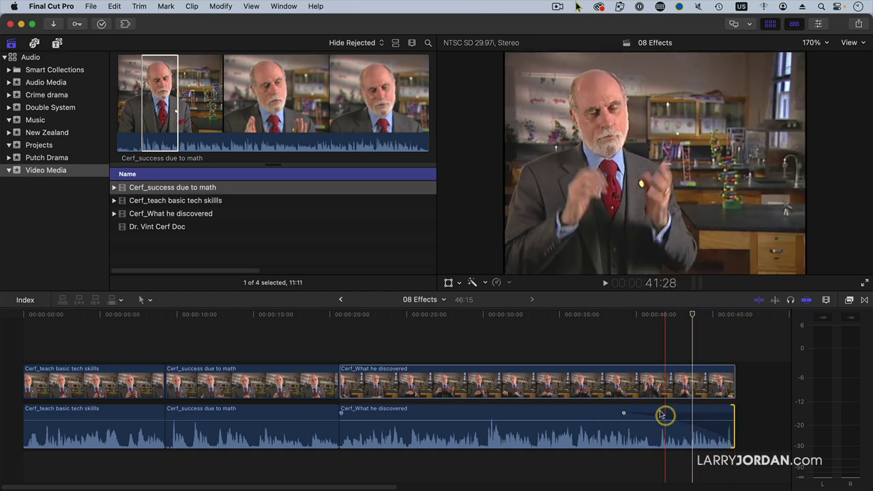
{"action": "left_click", "coordinate": [614, 316]}
{"action": "key", "text": "space"}
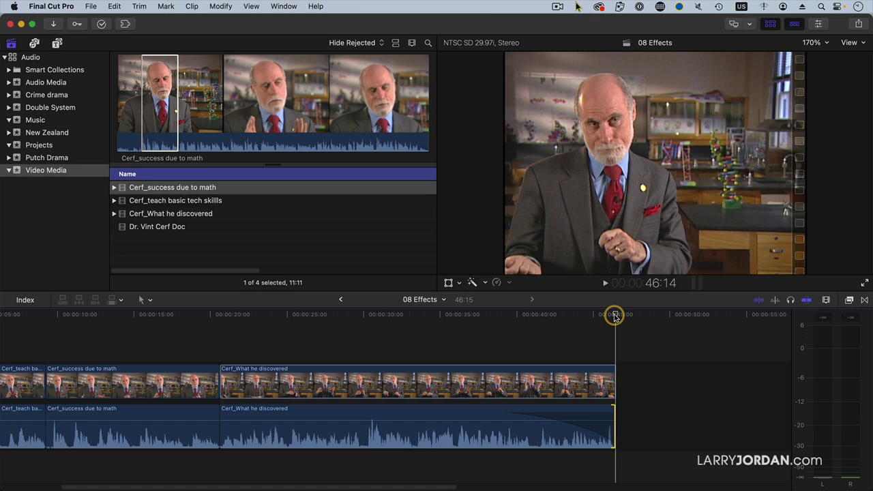
Step: Try the Linear fade shape on the fade-out, then switch it to +3dB
{"action": "right_click", "coordinate": [502, 413]}
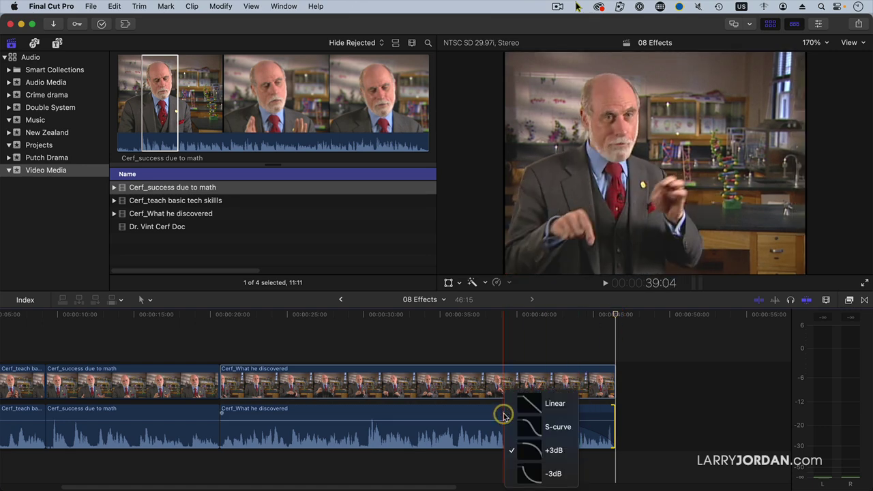
{"action": "left_click", "coordinate": [560, 405]}
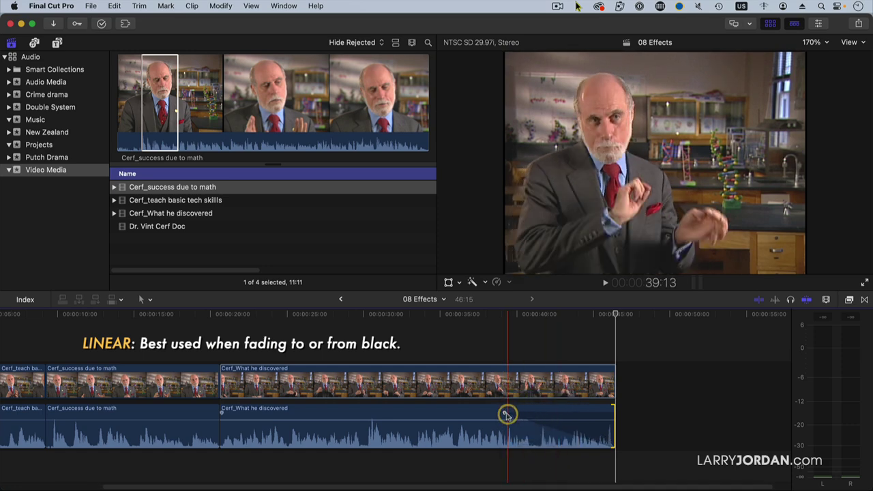
{"action": "right_click", "coordinate": [504, 413]}
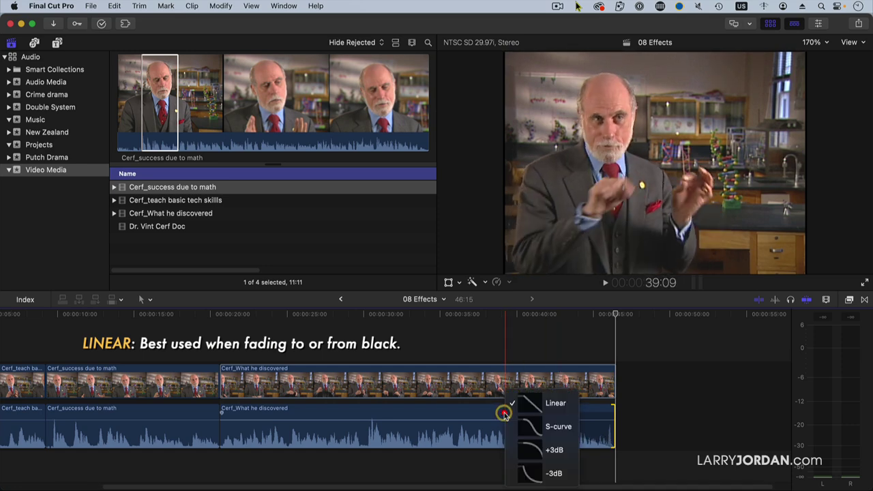
{"action": "left_click", "coordinate": [533, 450]}
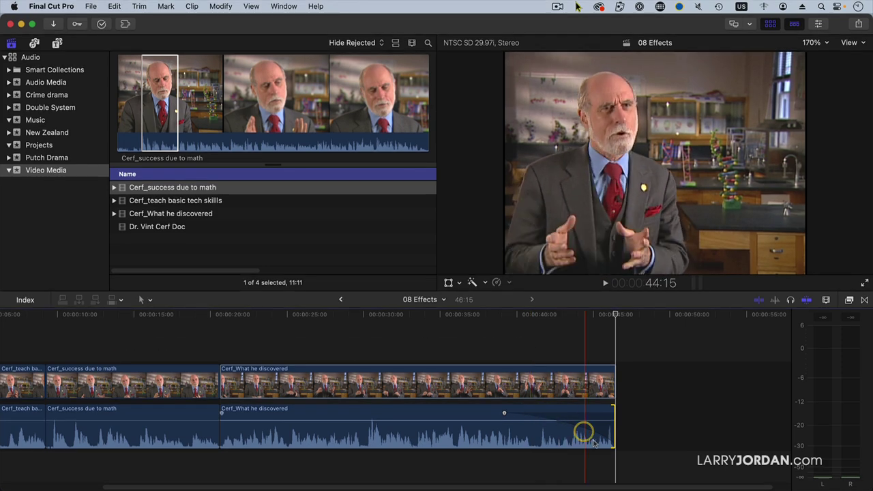
Step: Adjust the fade handle and extend the Cerf_What he discovered audio back to overlap the math clip's audio
{"action": "left_click_drag", "start_coordinate": [505, 414], "coordinate": [527, 409]}
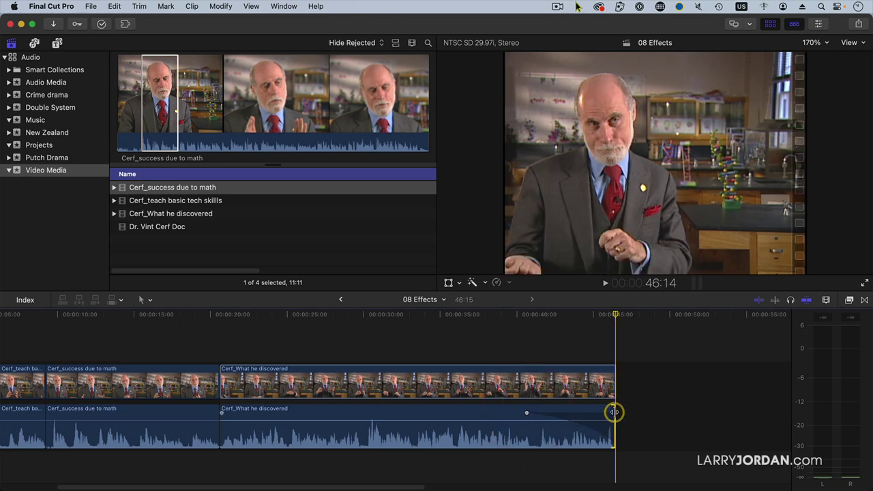
{"action": "left_click_drag", "start_coordinate": [613, 414], "coordinate": [244, 448]}
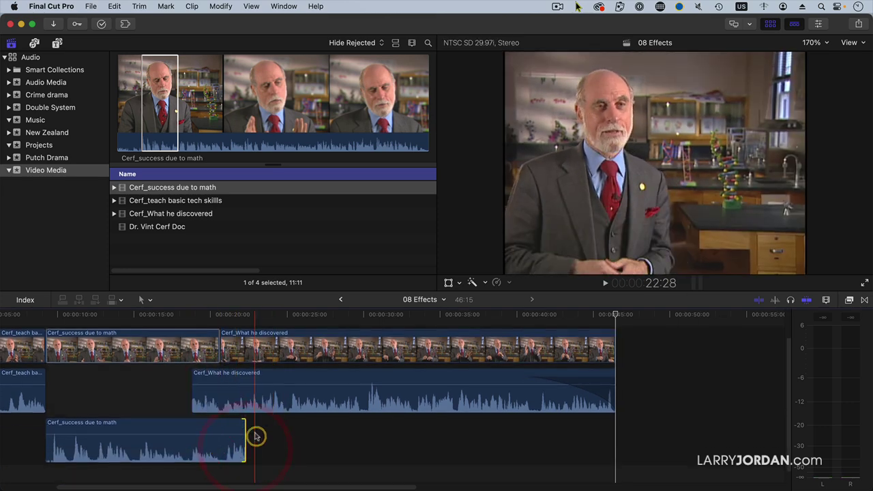
Step: Trim the start of the What he discovered audio earlier and shorten the math clip's audio end
{"action": "left_click_drag", "start_coordinate": [194, 379], "coordinate": [236, 375]}
{"action": "left_click_drag", "start_coordinate": [240, 429], "coordinate": [190, 424]}
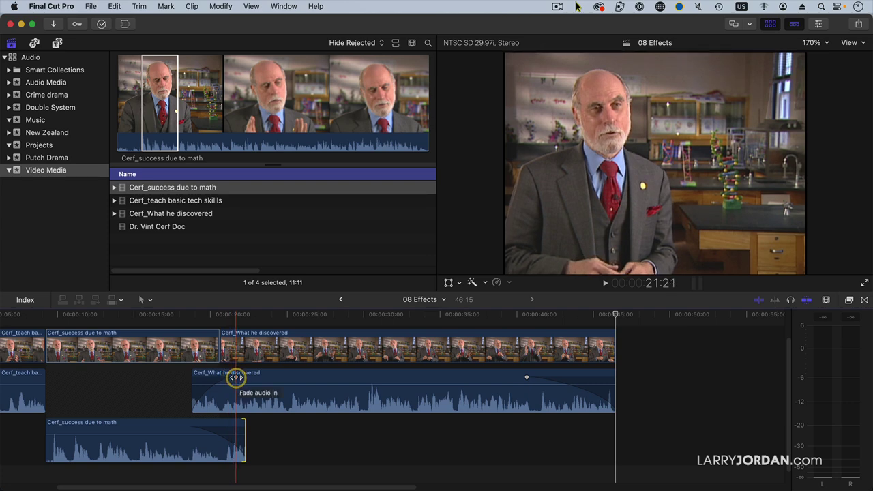
{"action": "left_click_drag", "start_coordinate": [243, 458], "coordinate": [217, 457]}
{"action": "left_click", "coordinate": [195, 398]}
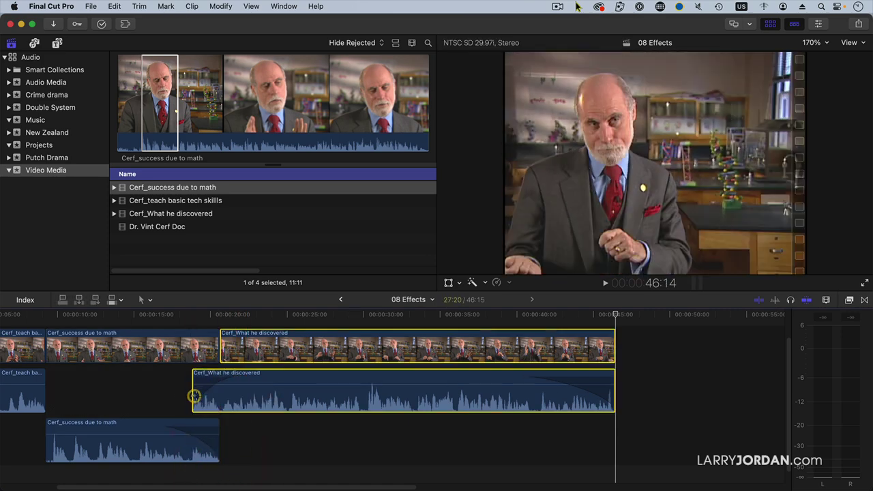
{"action": "left_click_drag", "start_coordinate": [198, 402], "coordinate": [175, 402]}
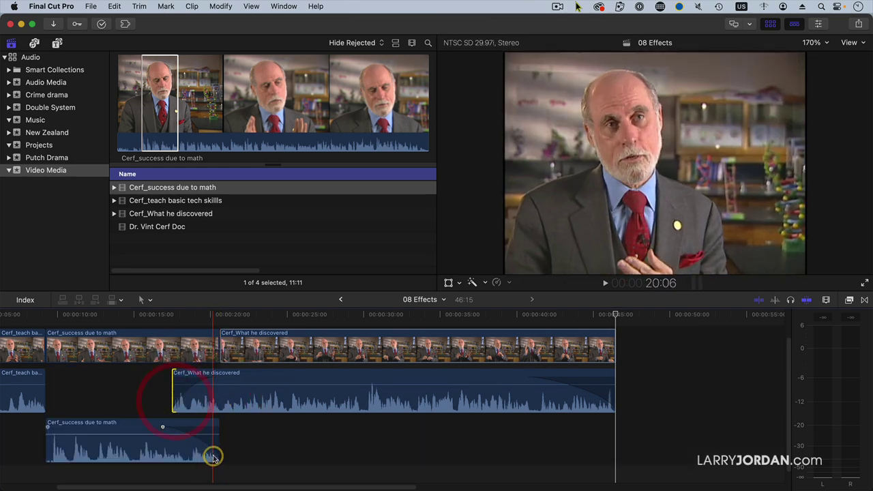
Step: Extend the math clip's audio past the cut and refine the What he discovered start into a crossfade
{"action": "left_click_drag", "start_coordinate": [215, 454], "coordinate": [259, 454]}
{"action": "left_click", "coordinate": [241, 381]}
{"action": "left_click_drag", "start_coordinate": [241, 381], "coordinate": [215, 384]}
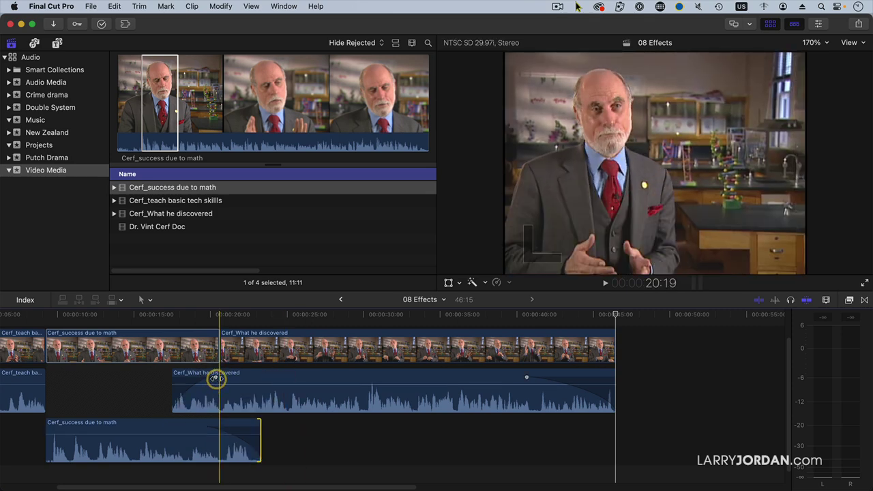
{"action": "left_click", "coordinate": [216, 379]}
{"action": "mouse_move", "coordinate": [215, 379]}
{"action": "left_mouse_down"}
{"action": "mouse_move", "coordinate": [190, 379]}
{"action": "mouse_move", "coordinate": [211, 385]}
{"action": "left_mouse_up"}
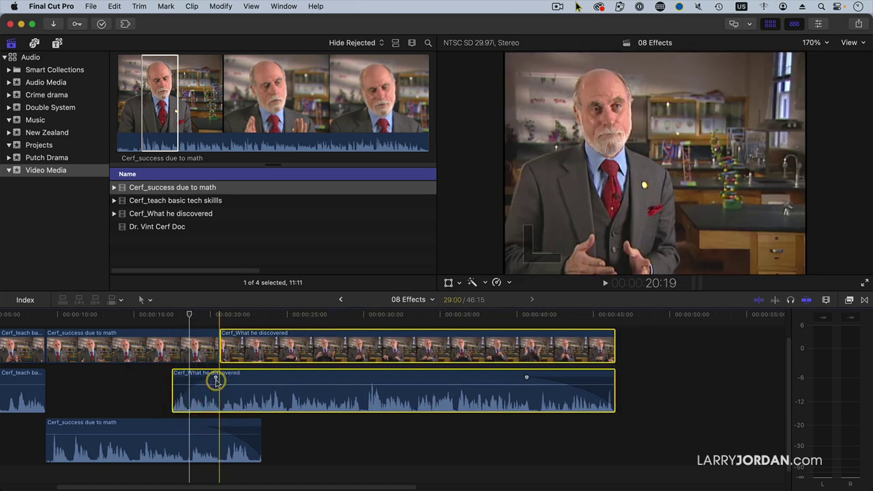
{"action": "left_click_drag", "start_coordinate": [214, 380], "coordinate": [170, 372]}
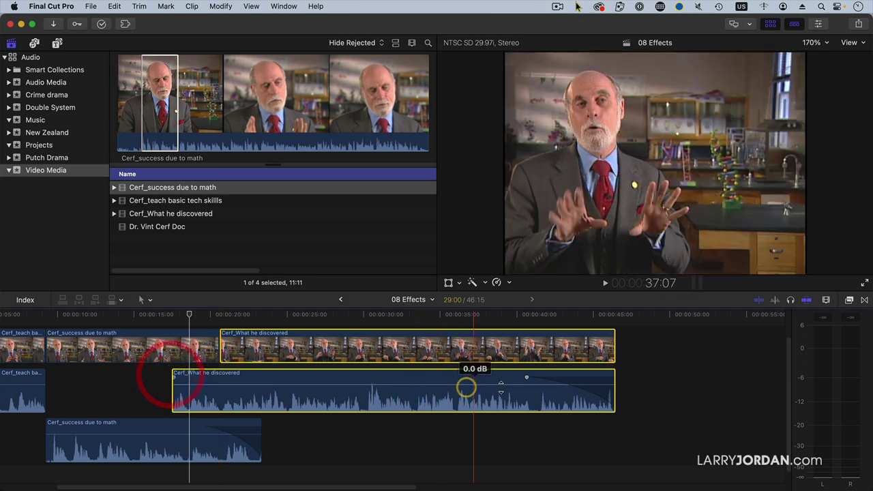